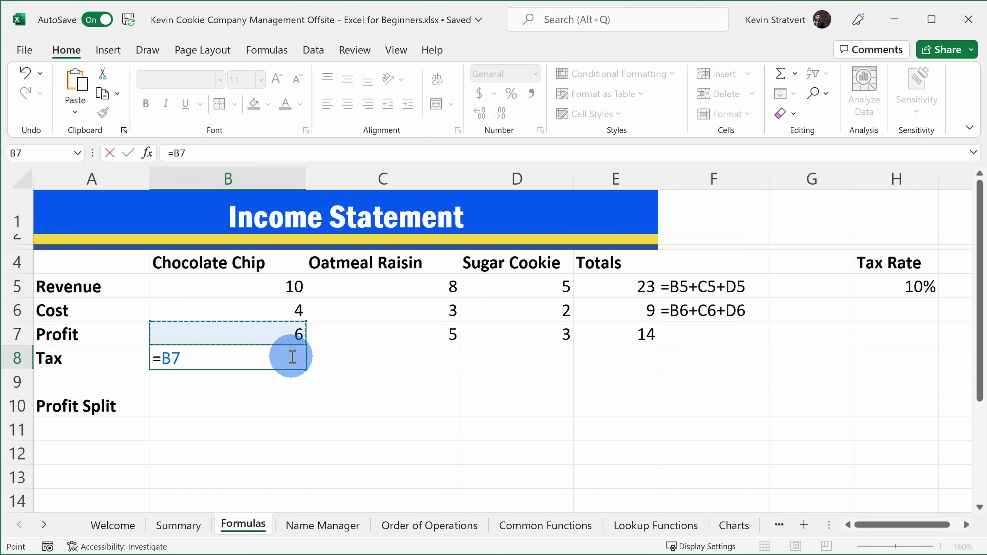
Complete the Chocolate Chip tax formula in B8 as =B7*H5 and fill it across the Tax row to E8
type("X")
key("BackSpace")
left_click(906, 287)
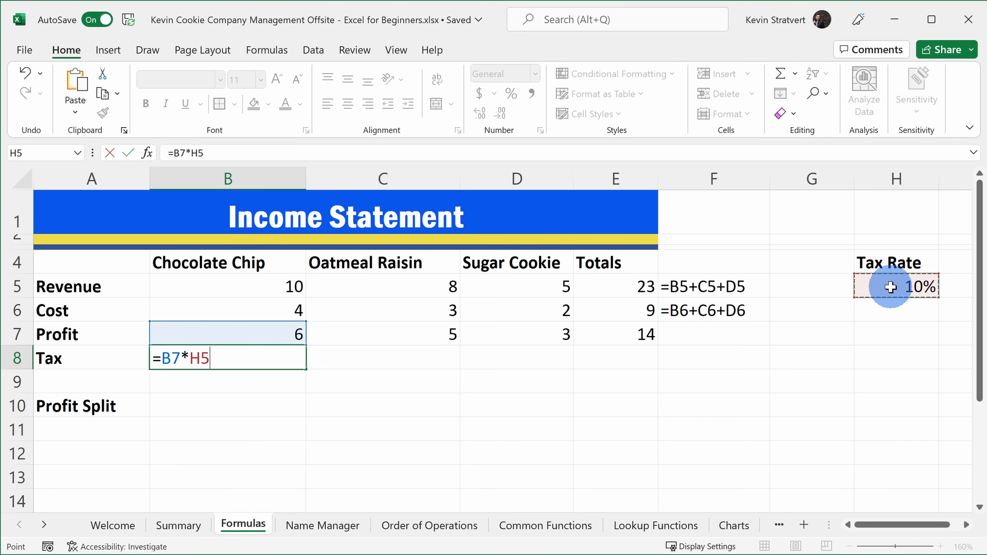
key("Tab")
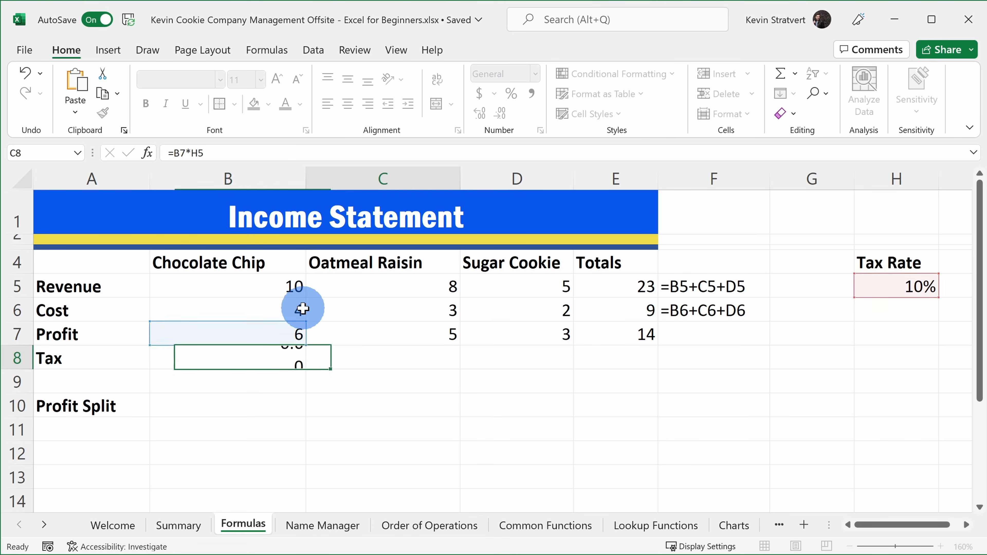
left_click(265, 360)
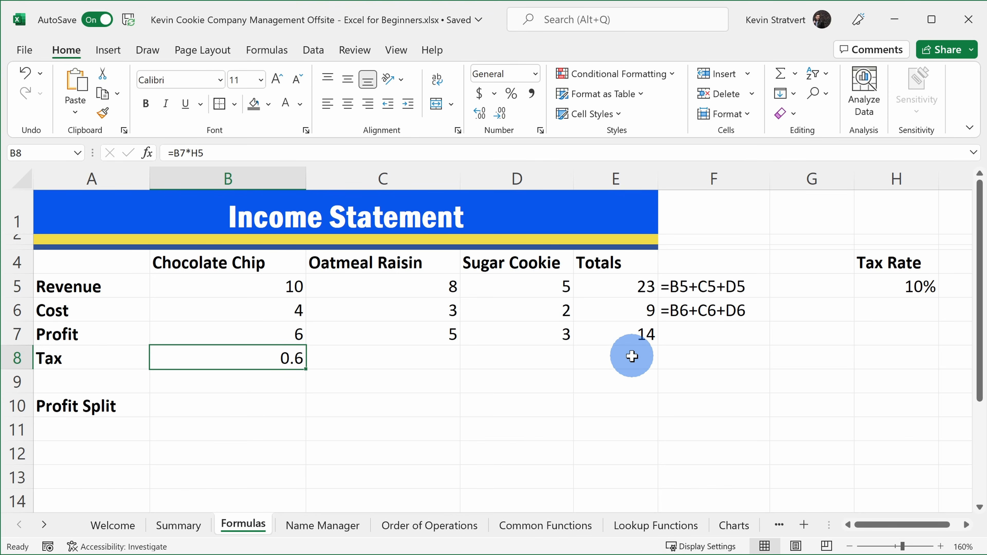
left_click_drag(307, 367, 660, 361)
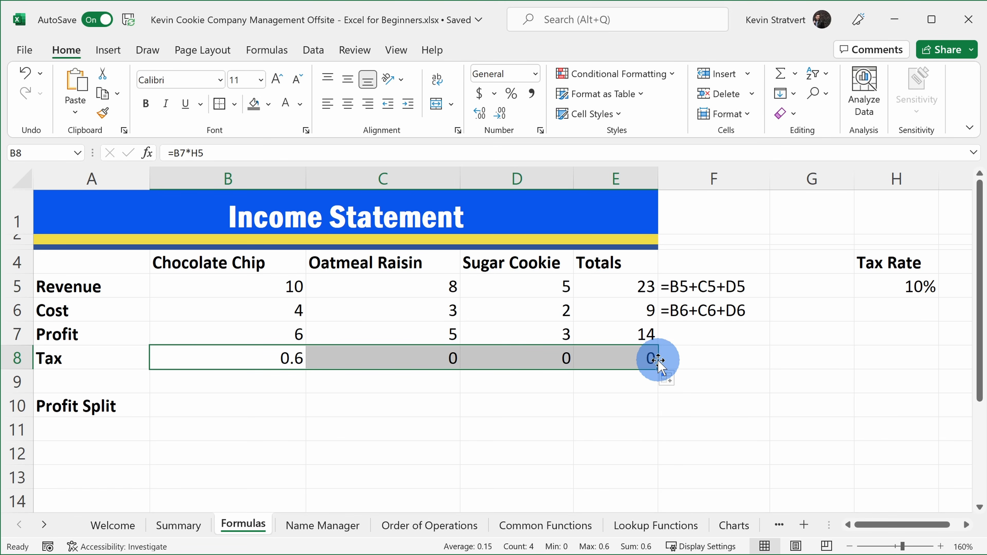
Examine which cells the filled tax formula in C8 refers to
left_click(431, 358)
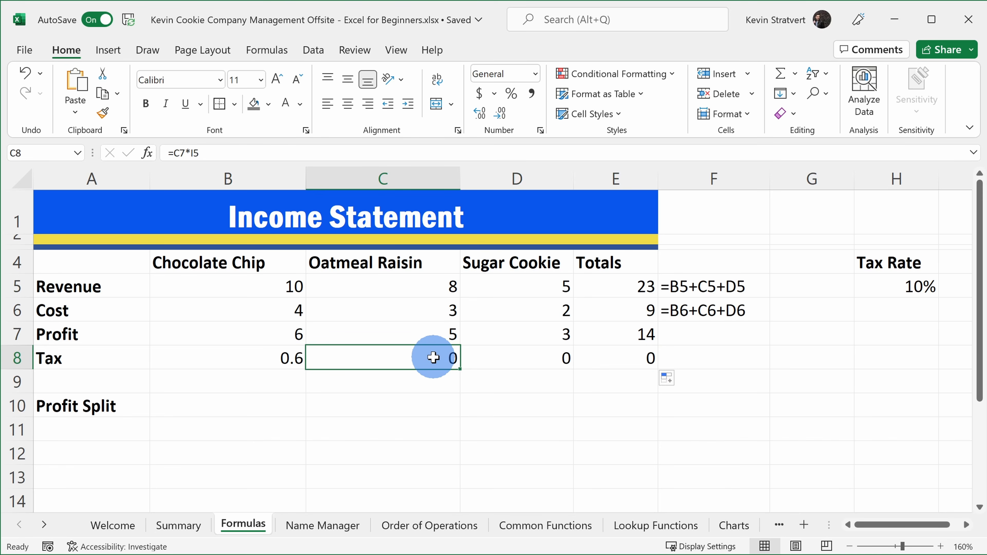
double_click(433, 357)
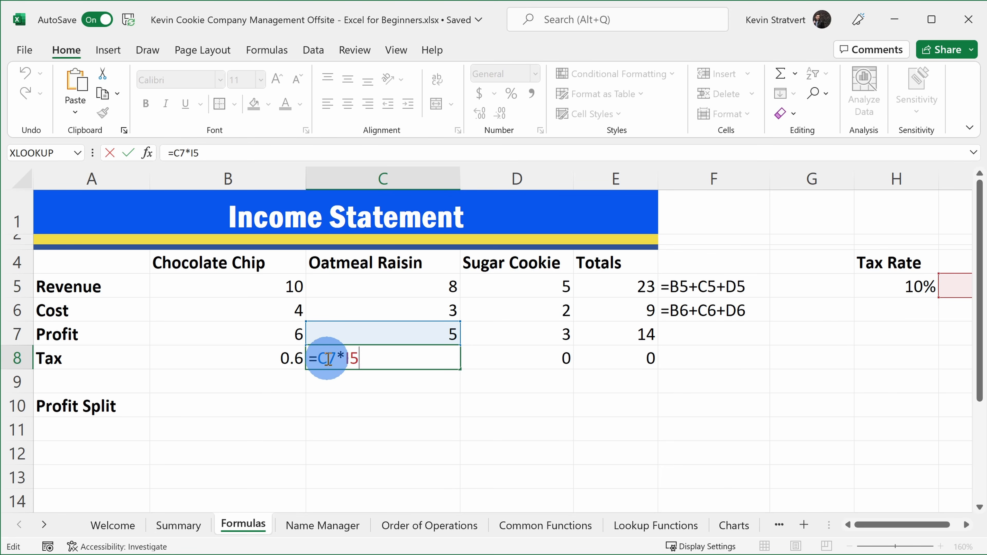
left_click(260, 362)
Change the tax formula in B8 to =B7*$H$5 and fill it across to E8
double_click(262, 361)
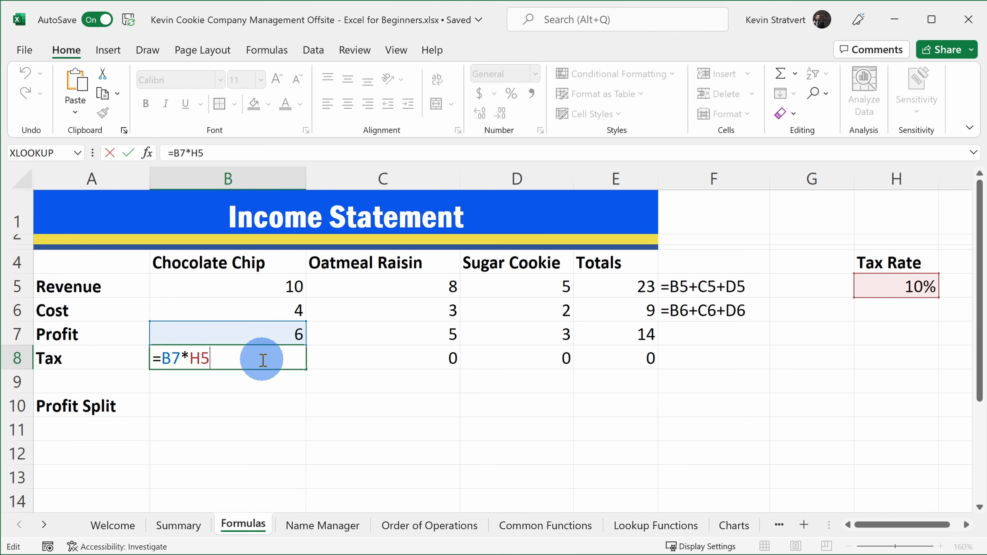
double_click(167, 359)
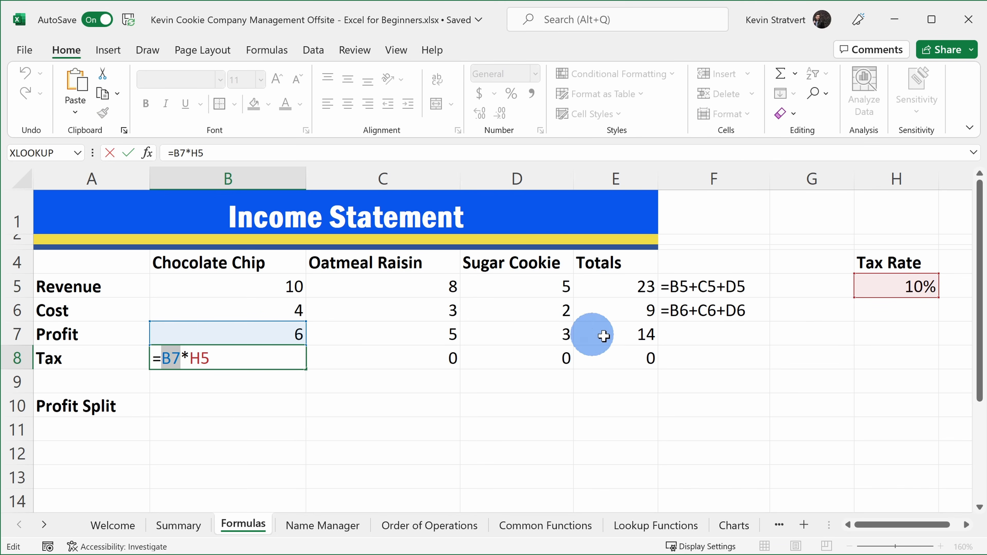
left_click(190, 358)
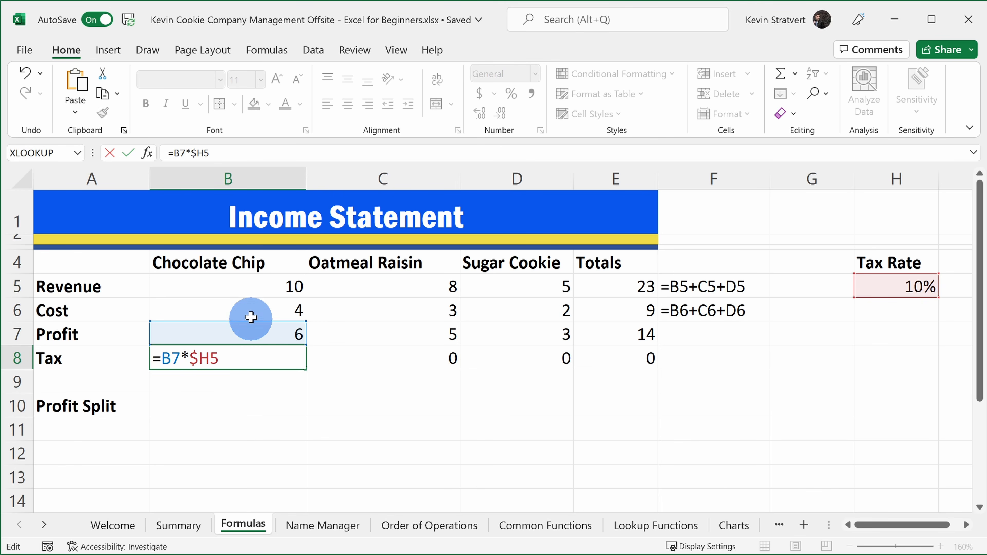
key("Right")
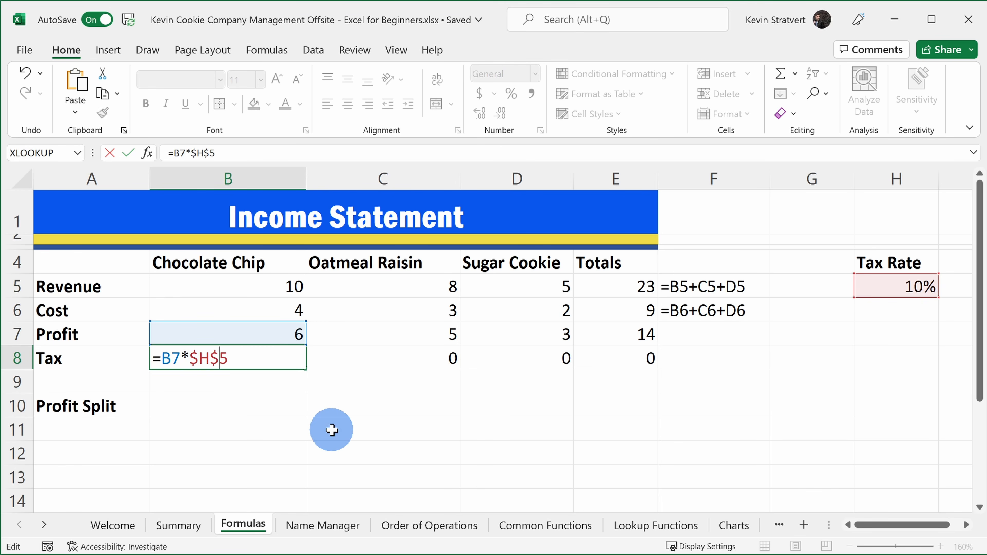
key("Return")
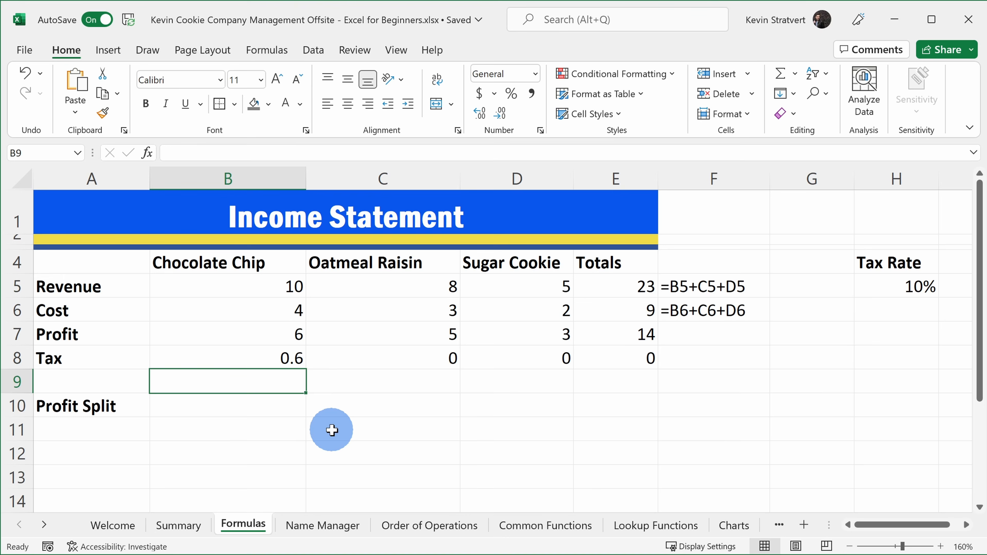
left_click(277, 357)
left_click_drag(307, 368, 635, 359)
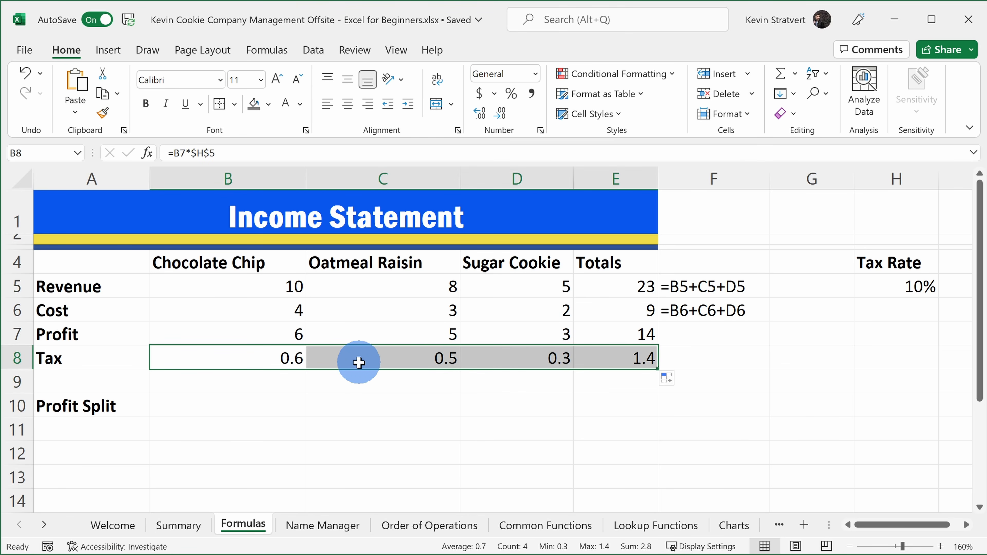
Check the cell references in the Oatmeal Raisin and Sugar Cookie tax formulas, C8 and D8
left_click(391, 358)
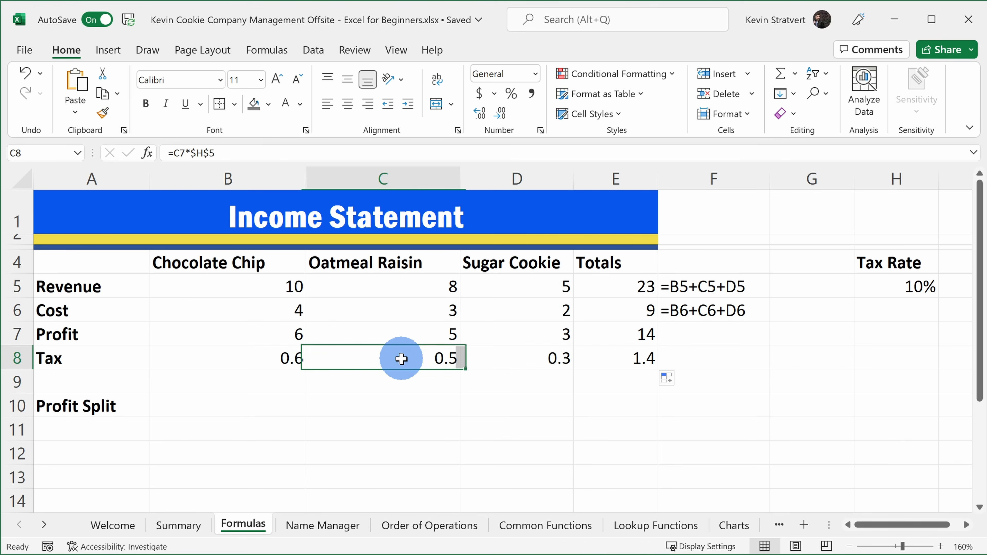
double_click(427, 360)
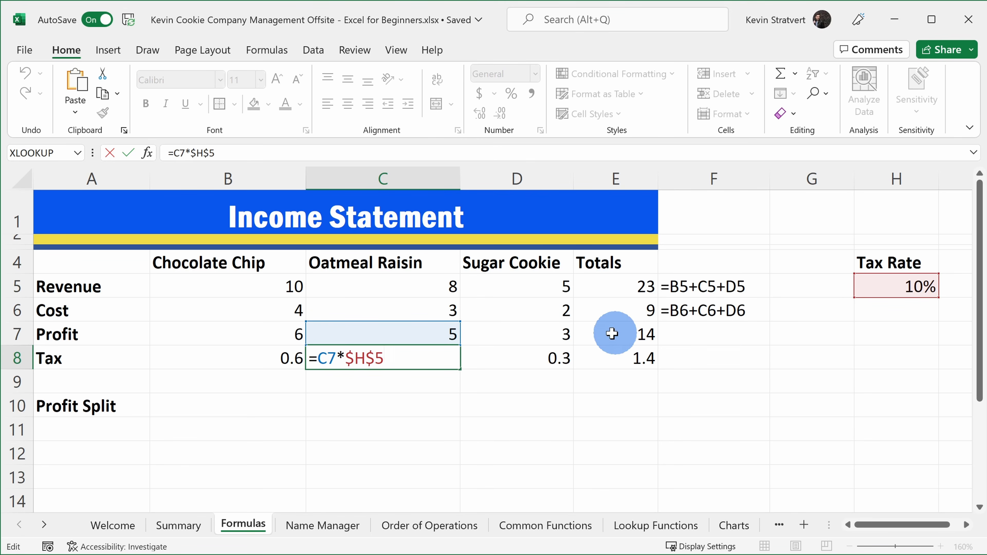
left_click(557, 357)
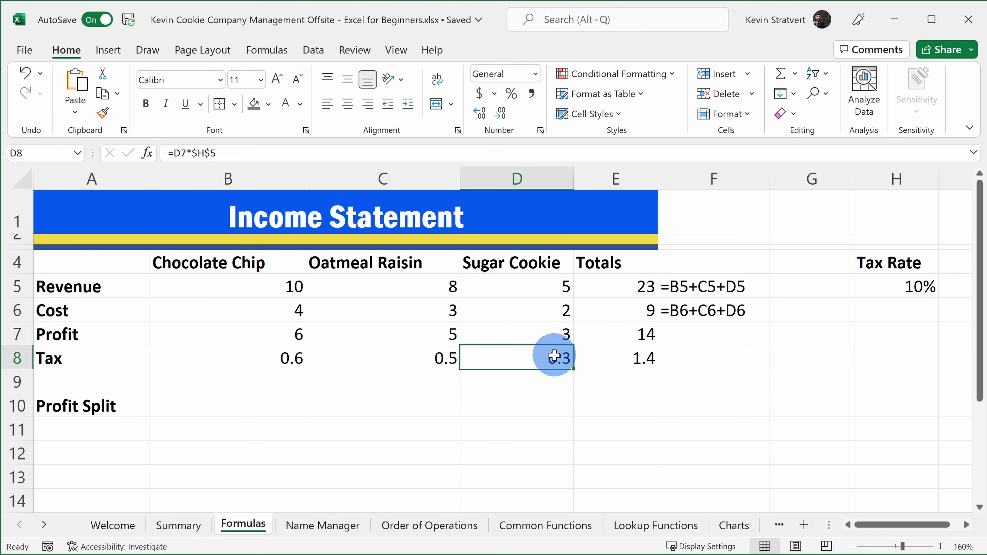
Cycle the tax rate reference in D8's formula through its mixed and relative types back to $H$5
left_click(210, 153)
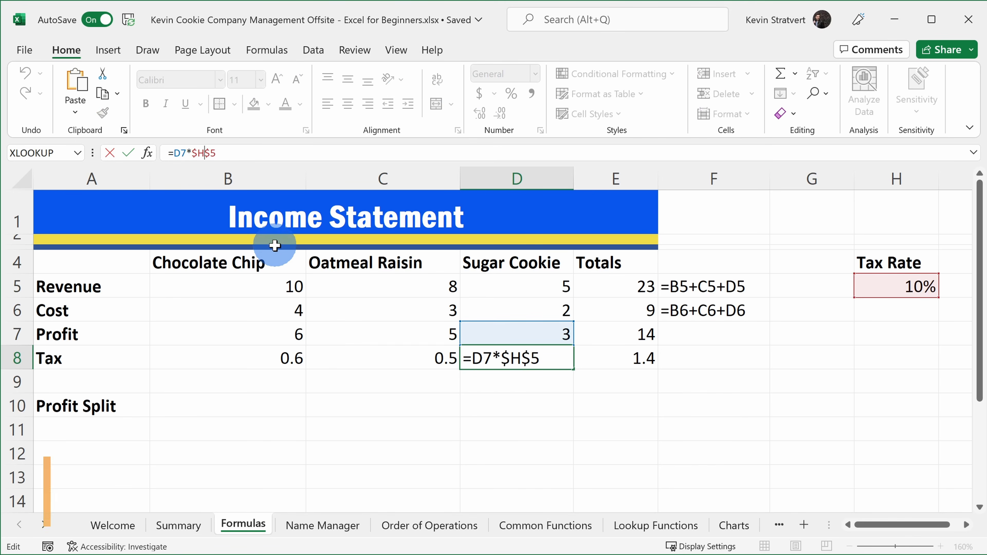
key("F4")
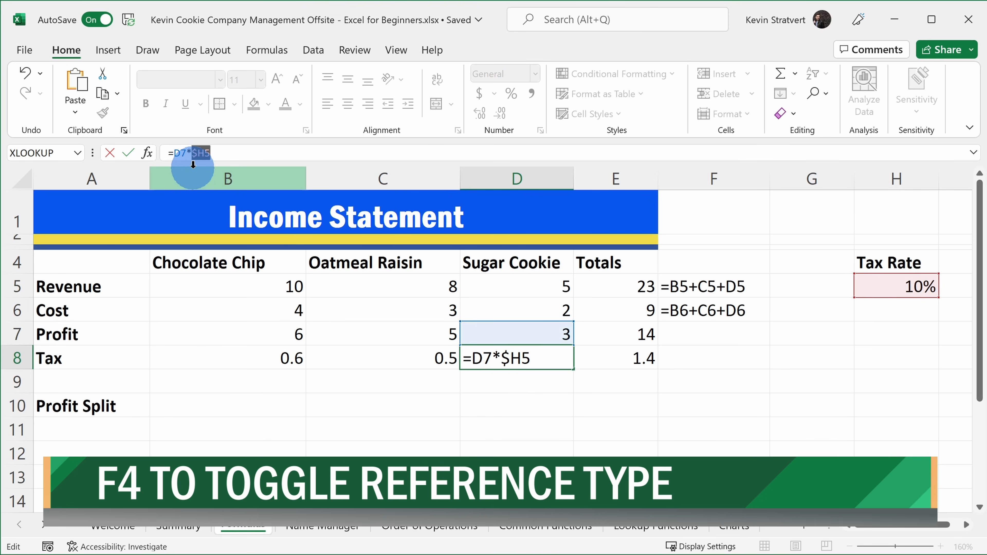
key("F4")
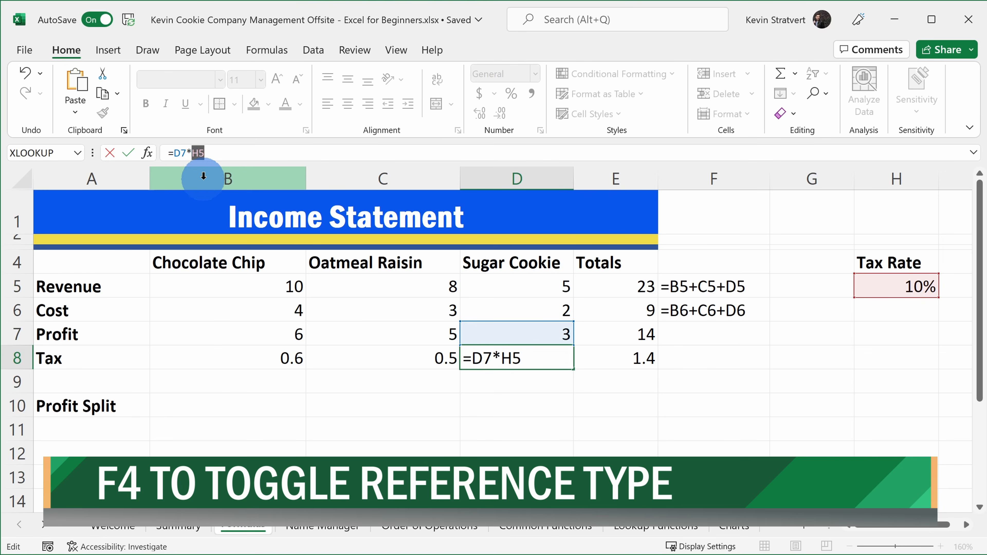
key("F4")
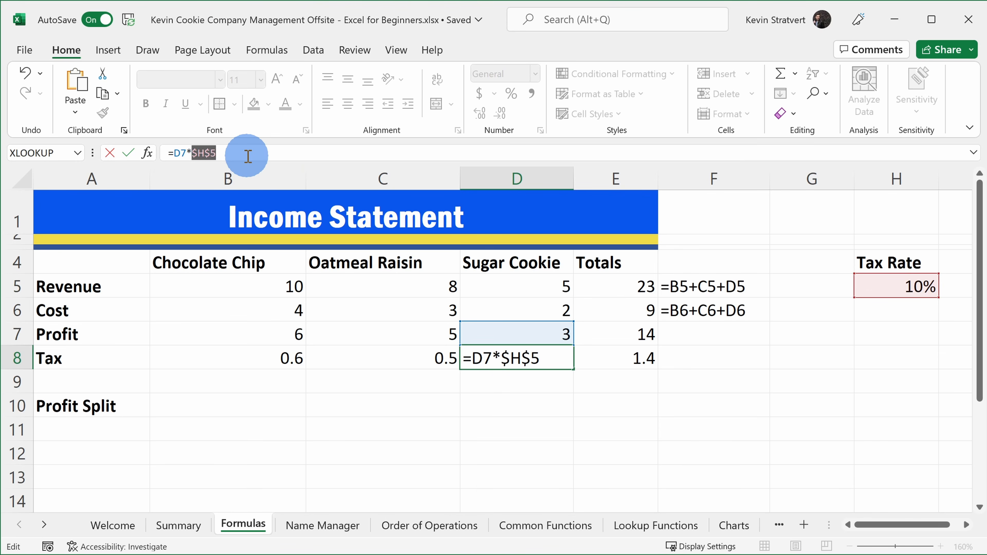
double_click(210, 152)
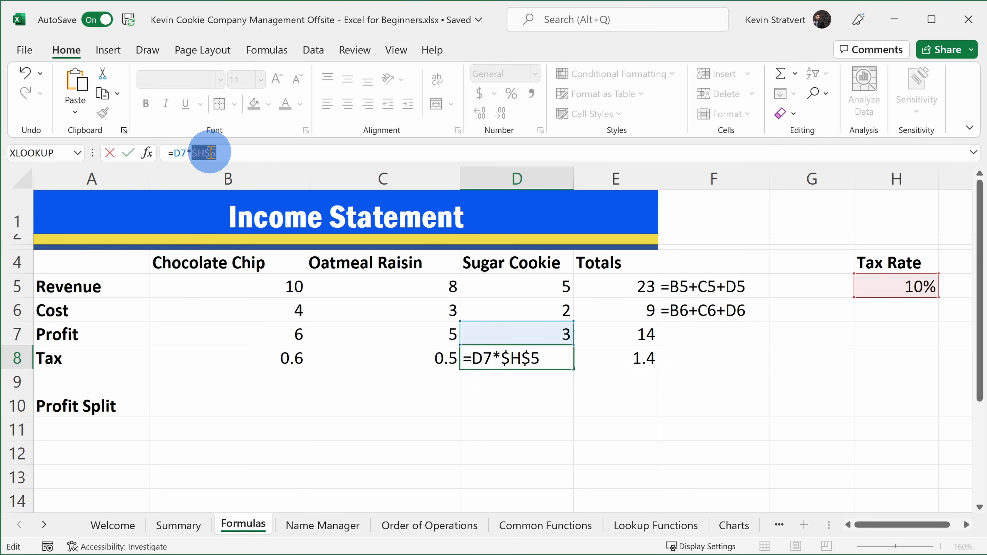
left_click(331, 526)
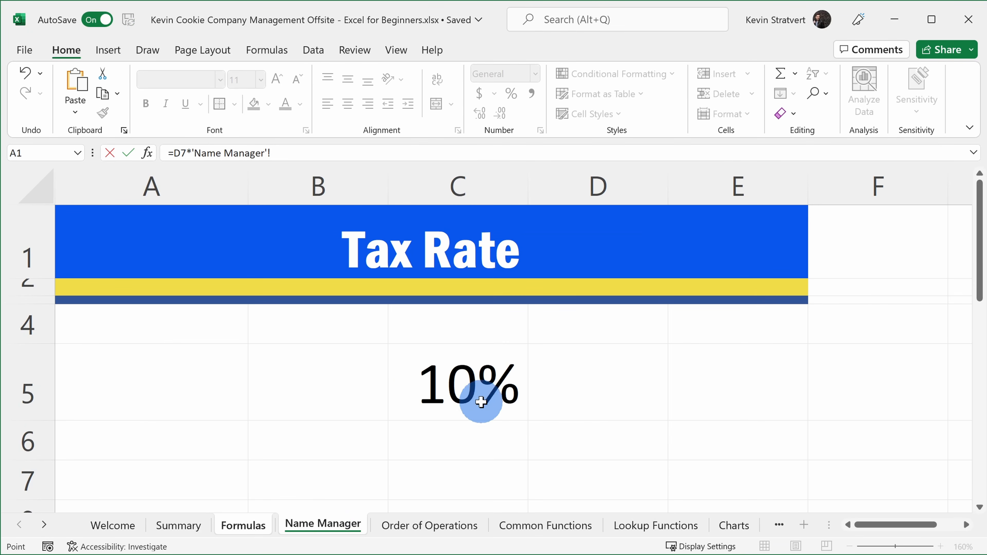
left_click(252, 526)
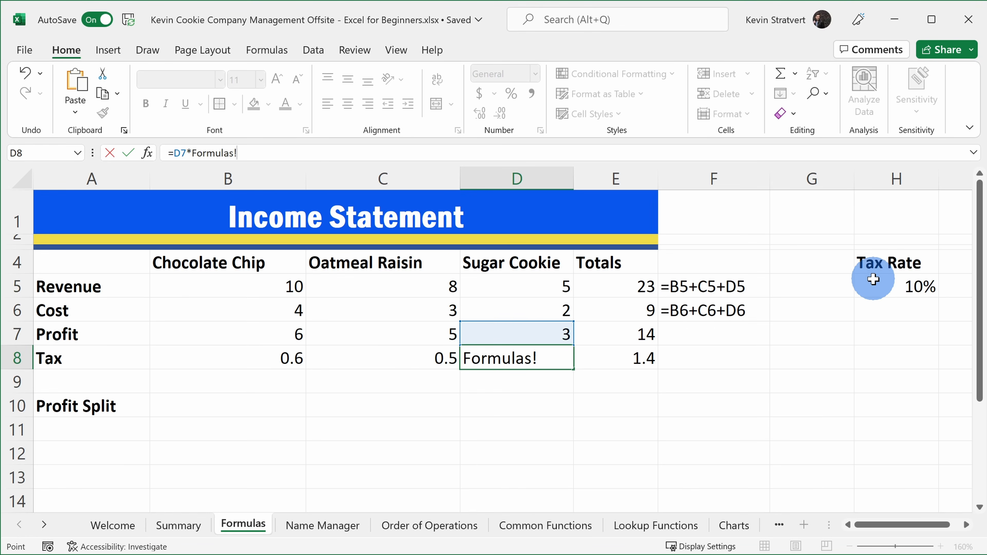
left_click(260, 347)
key("Escape")
Clear the tax formulas from B8:E8
left_click(269, 357)
left_click_drag(269, 356, 595, 359)
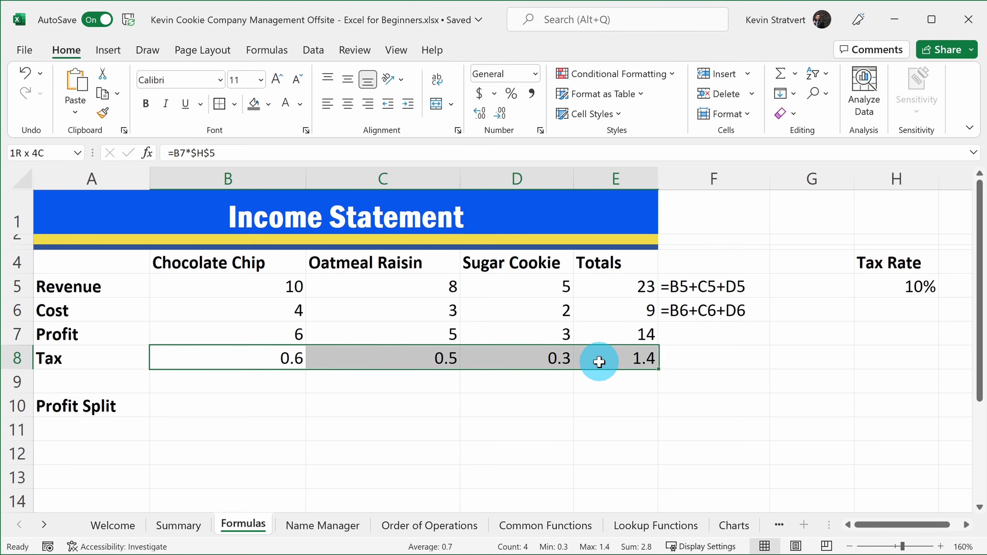
key("Delete")
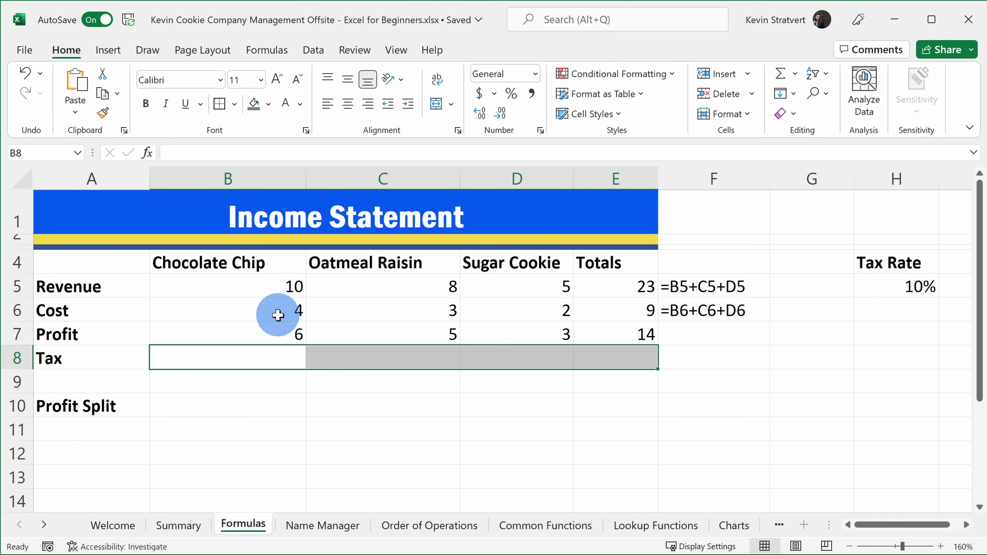
Enter the tax formula =B7*'Name Manager'!C5 in B8, taking the tax rate from the Name Manager sheet
left_click(263, 358)
type("=")
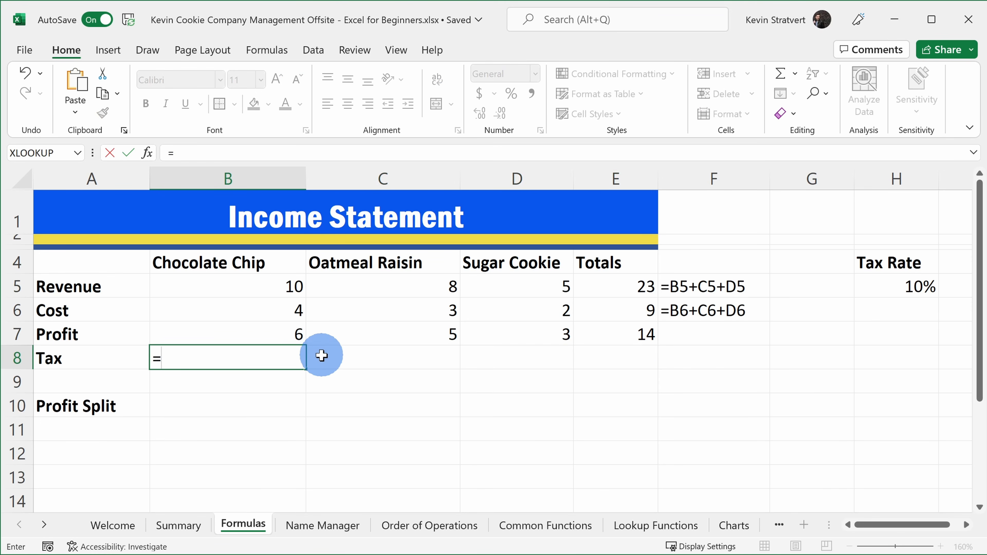
left_click(267, 333)
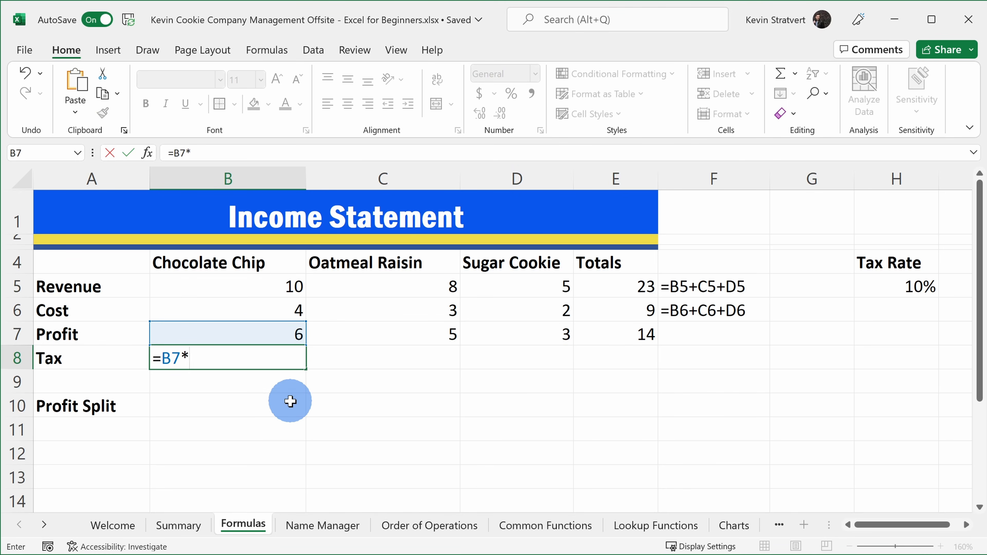
left_click(322, 525)
left_click(451, 372)
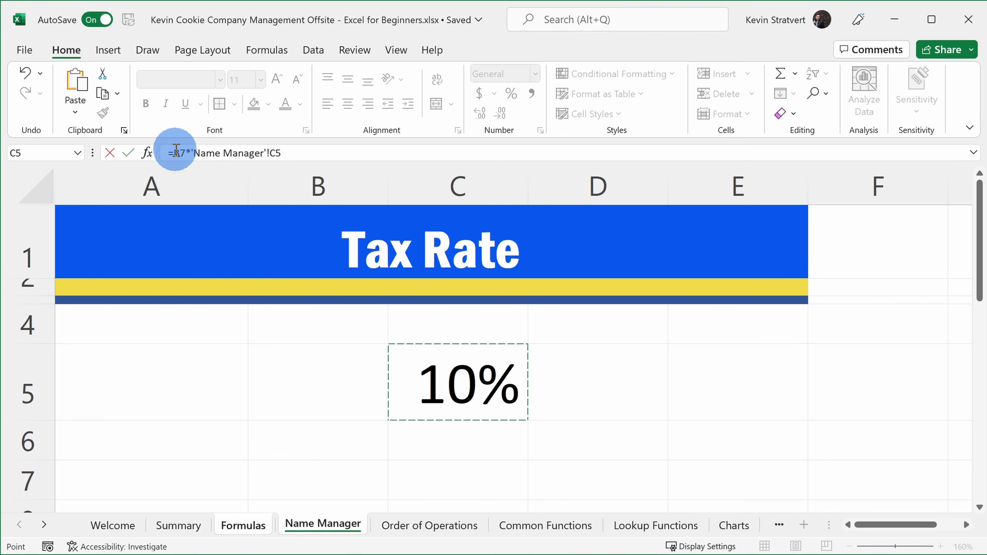
left_click_drag(194, 153, 295, 154)
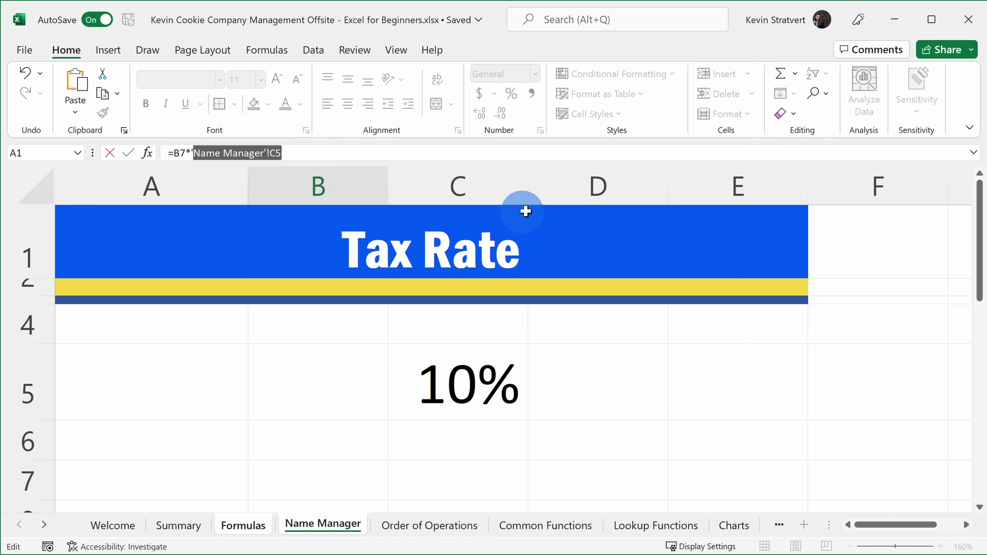
left_click(307, 153)
key("Return")
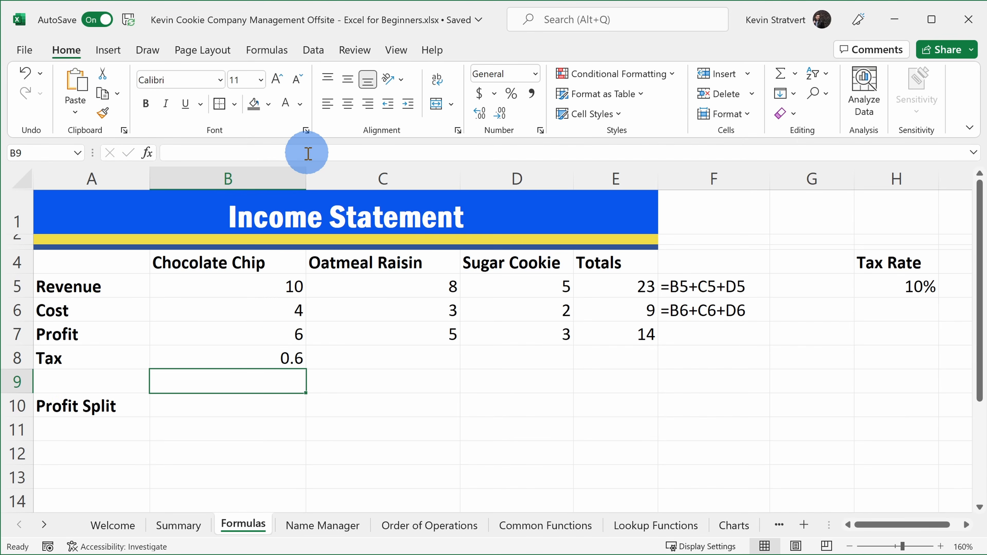
Make the tax rate reference in B8 absolute as 'Name Manager'!$C$5 and fill the formula across to E8
left_click(274, 359)
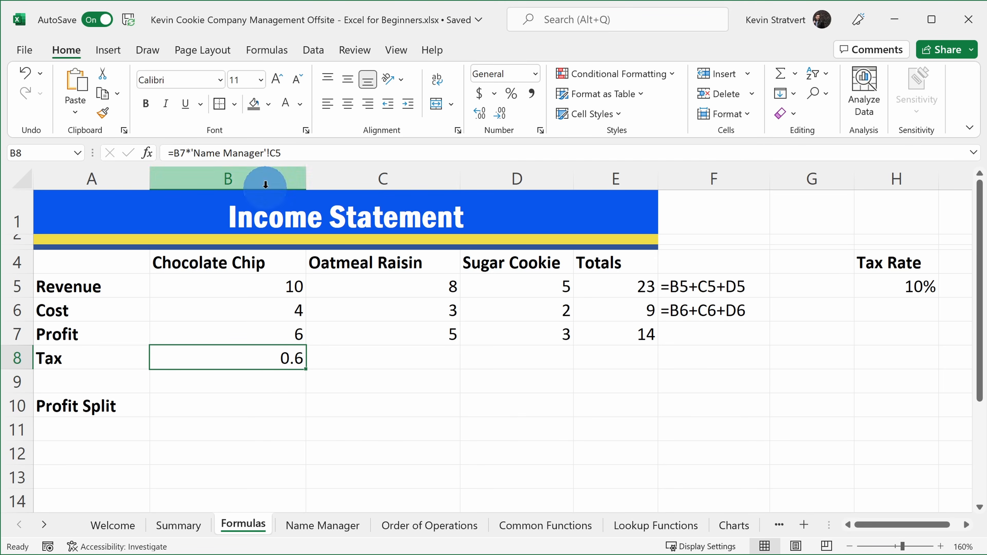
left_click(274, 152)
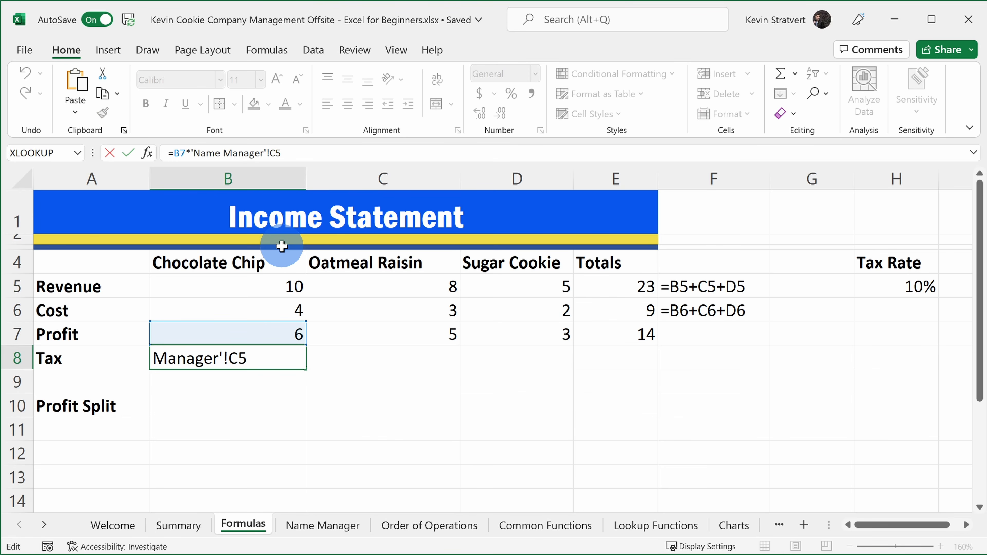
key("F4")
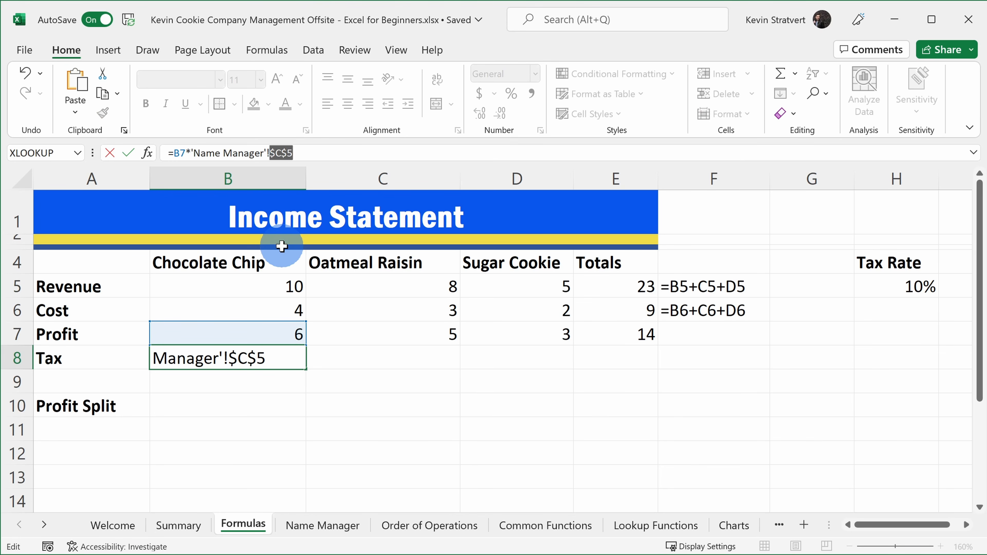
key("Return")
left_click(286, 358)
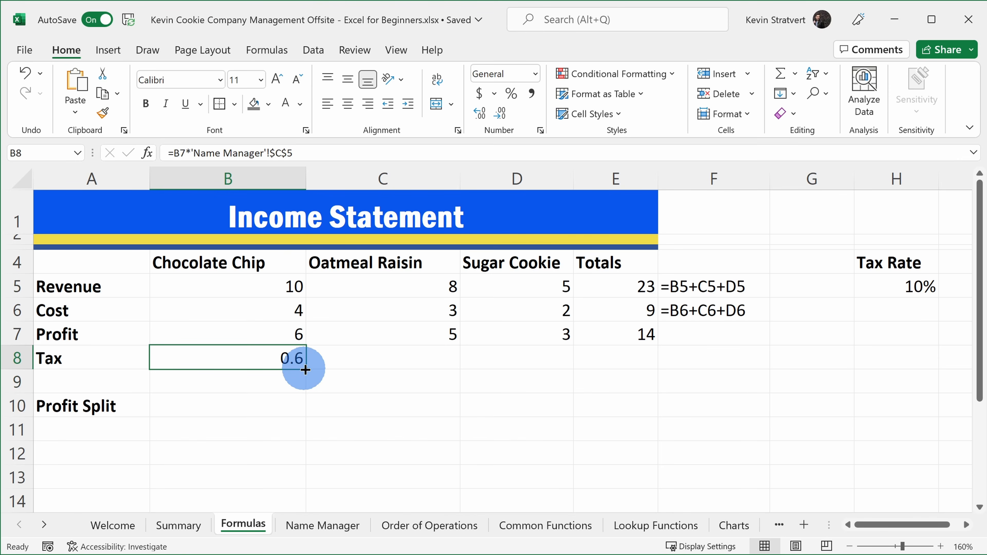
left_click_drag(306, 370, 640, 356)
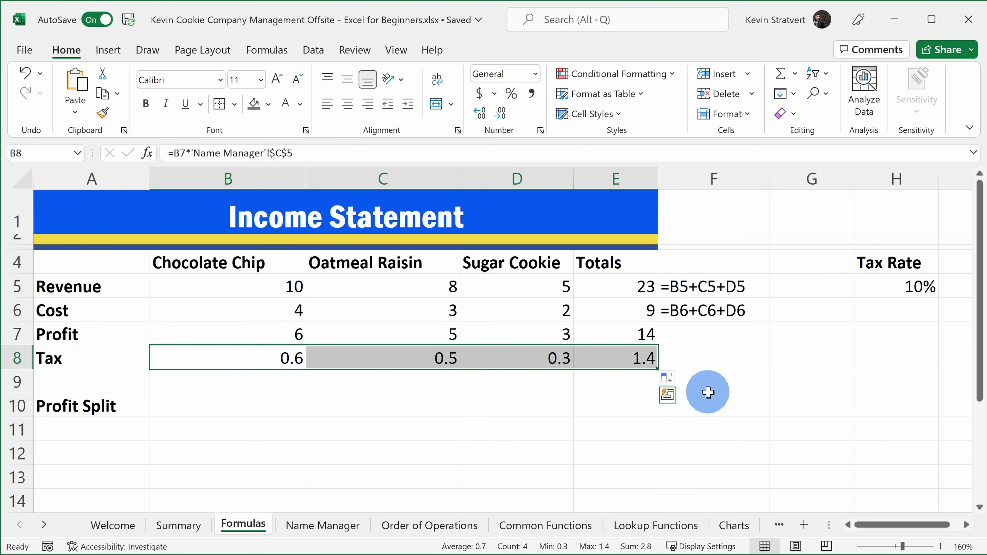
Name the tax rate cell C5 on the Name Manager sheet TaxRate
left_click(321, 523)
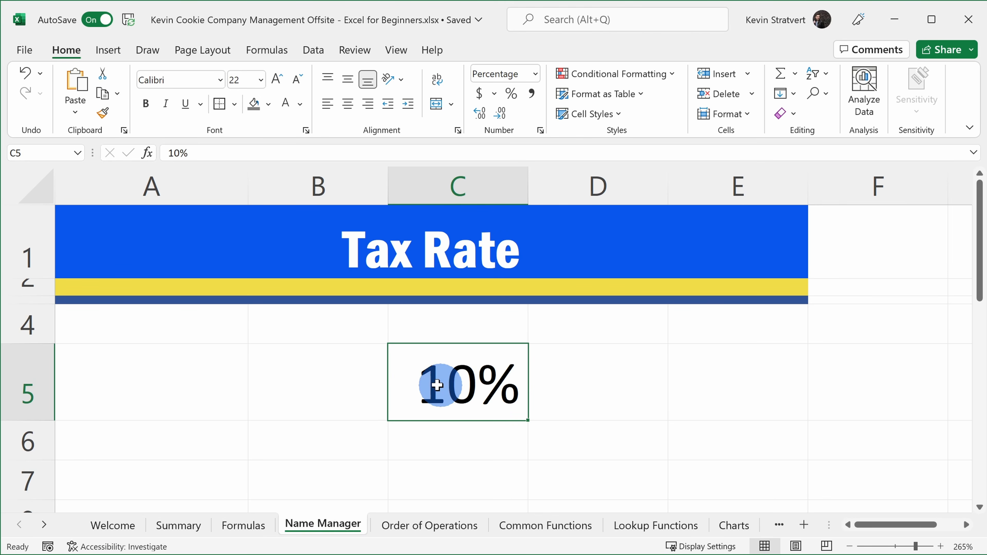
left_click(38, 151)
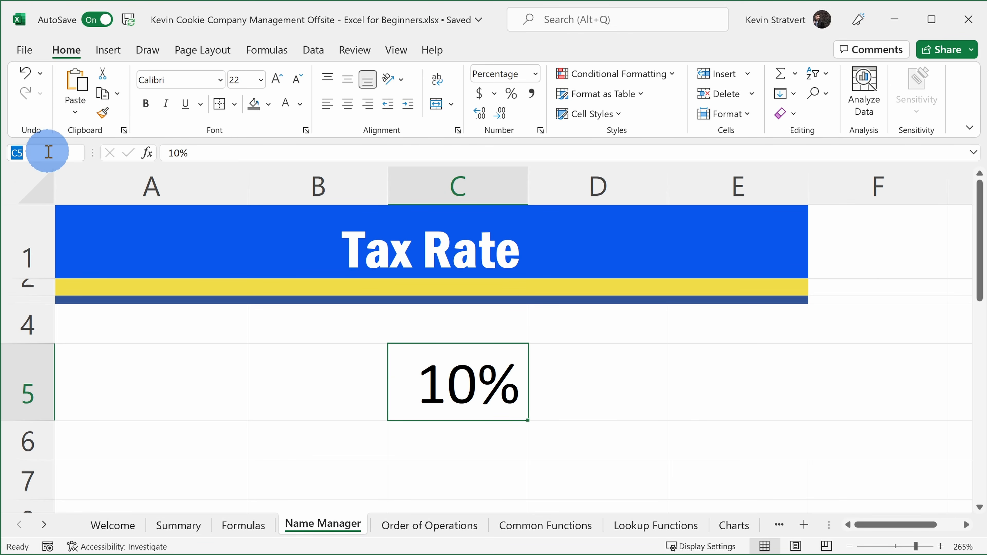
type("TaxRate")
key("Return")
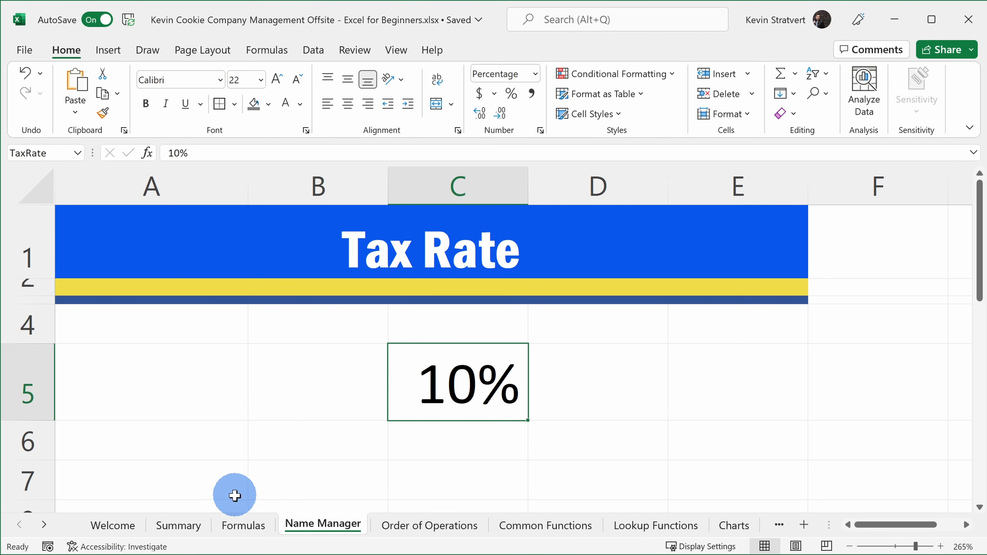
Replace the 'Name Manager'!$C$5 reference in B8's formula on the Formulas sheet with the name TaxRate
left_click(243, 525)
left_click(263, 358)
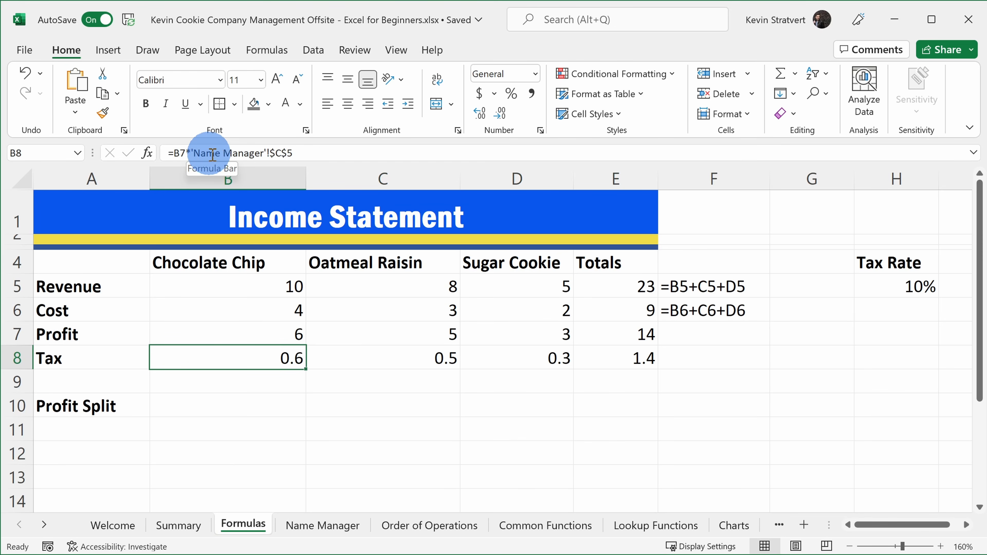
left_click_drag(322, 154, 192, 153)
type("TaxRate")
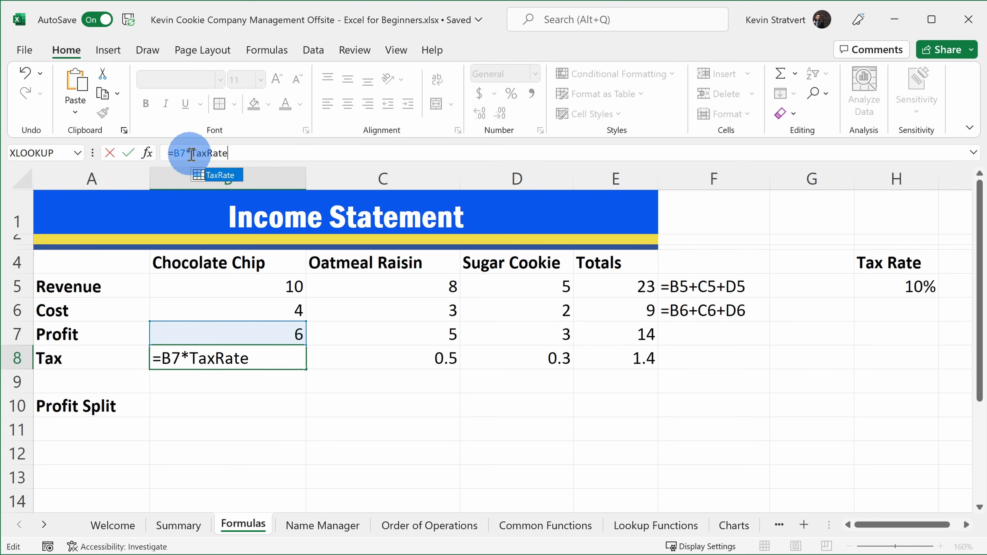
key("Return")
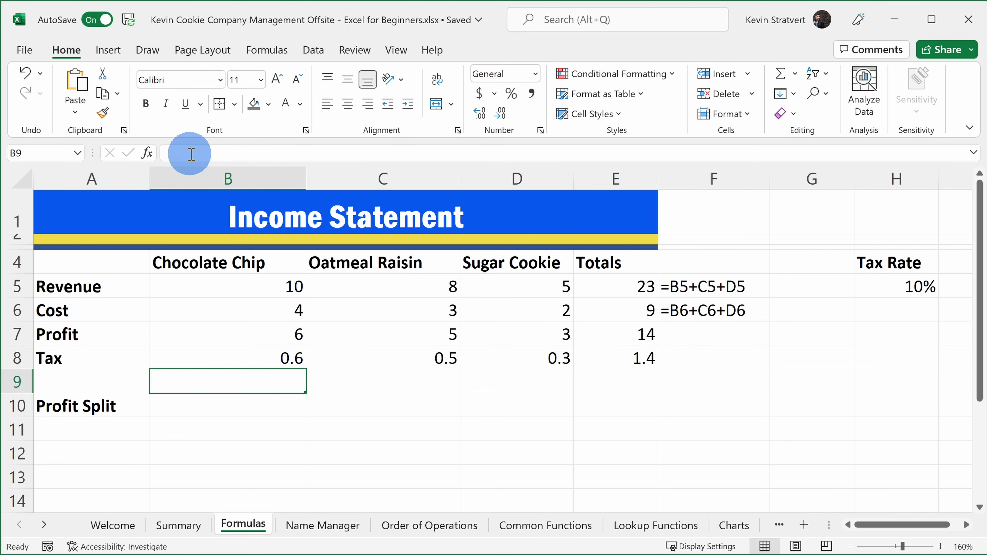
Clear B8 and rebuild its formula as =B7*TaxRate, inserting TaxRate from the Paste Name list of defined names
left_click(255, 360)
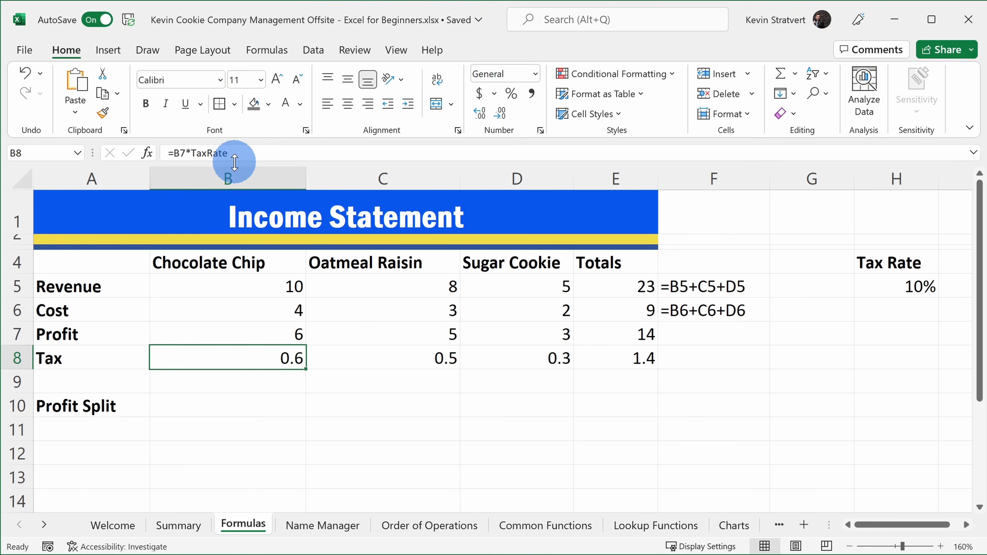
key("Delete")
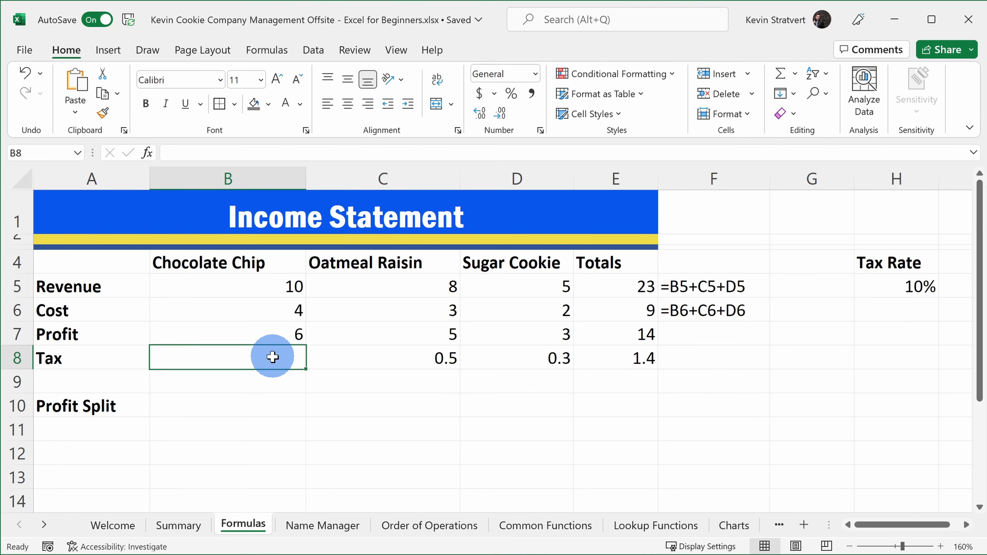
type("=")
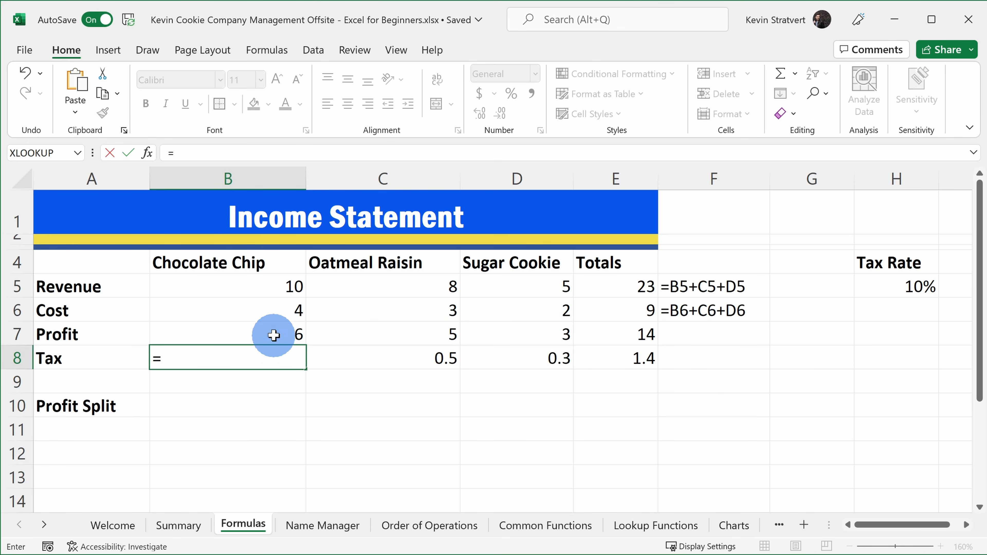
left_click(273, 336)
type("*")
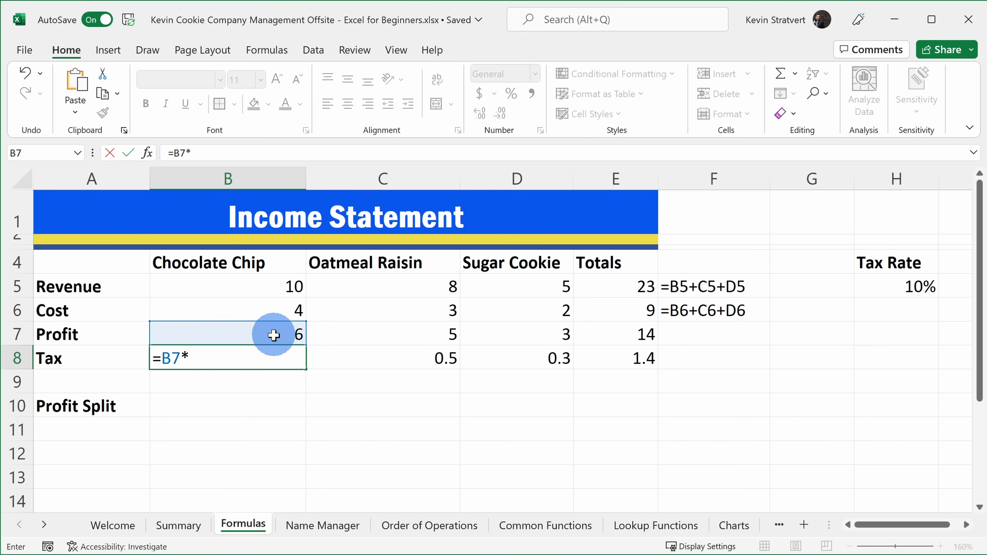
key("F3")
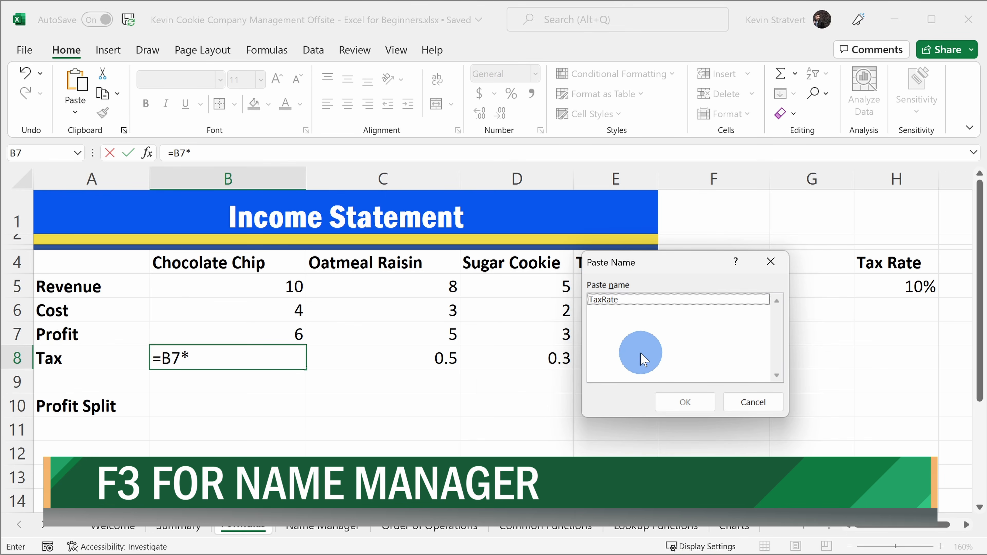
left_click(642, 300)
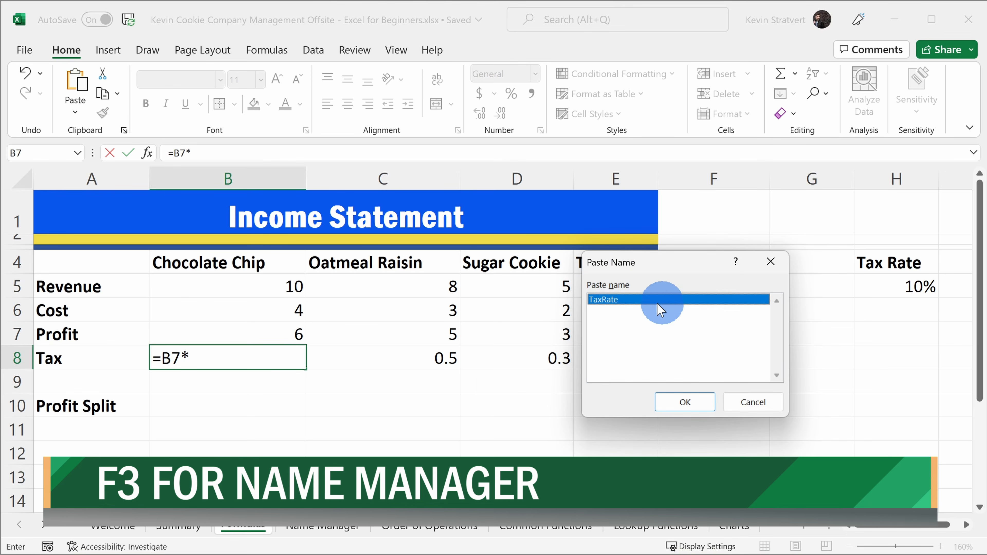
double_click(642, 300)
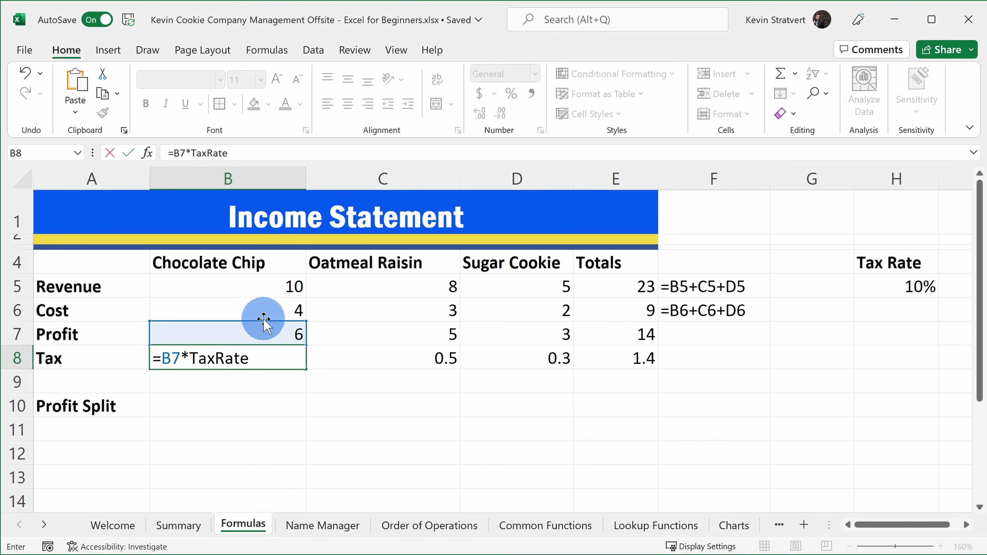
key("Return")
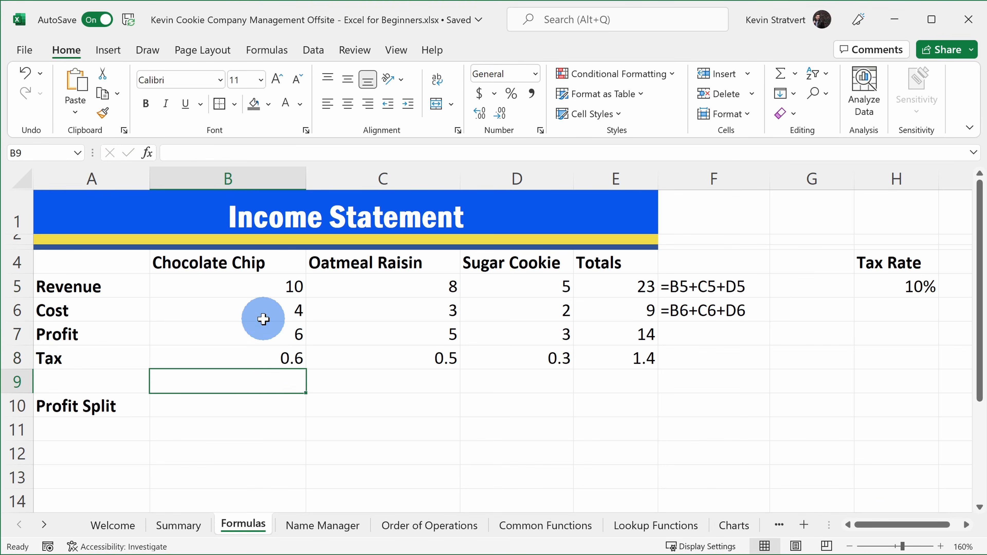
Fill the =B7*TaxRate formula from B8 across to E8 and check the copied formula in C8
left_click(282, 357)
left_click_drag(305, 369, 650, 353)
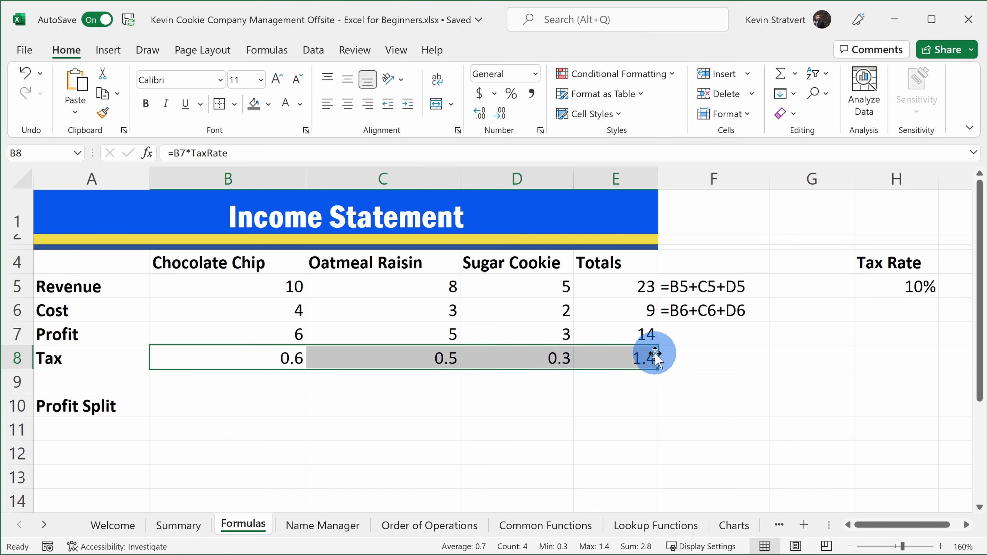
left_click(376, 356)
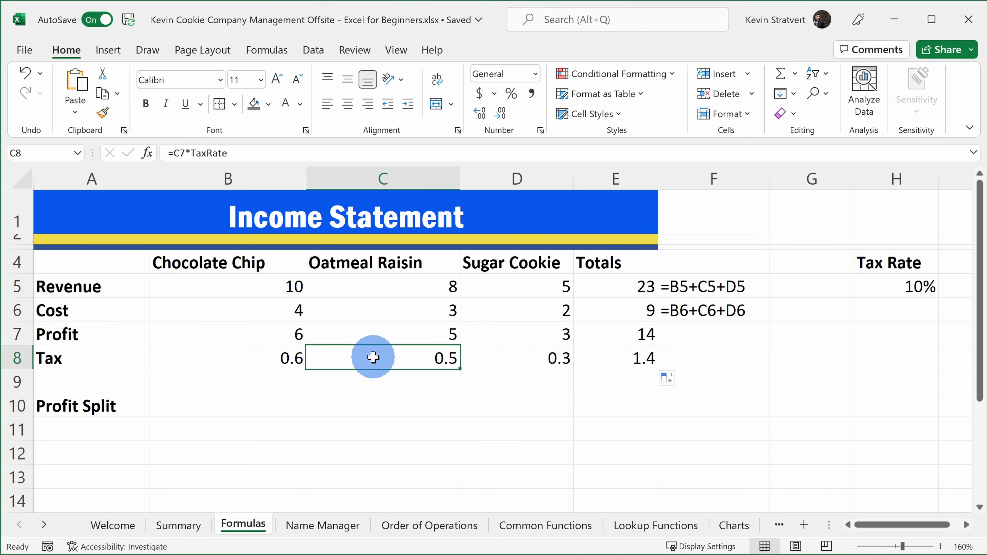